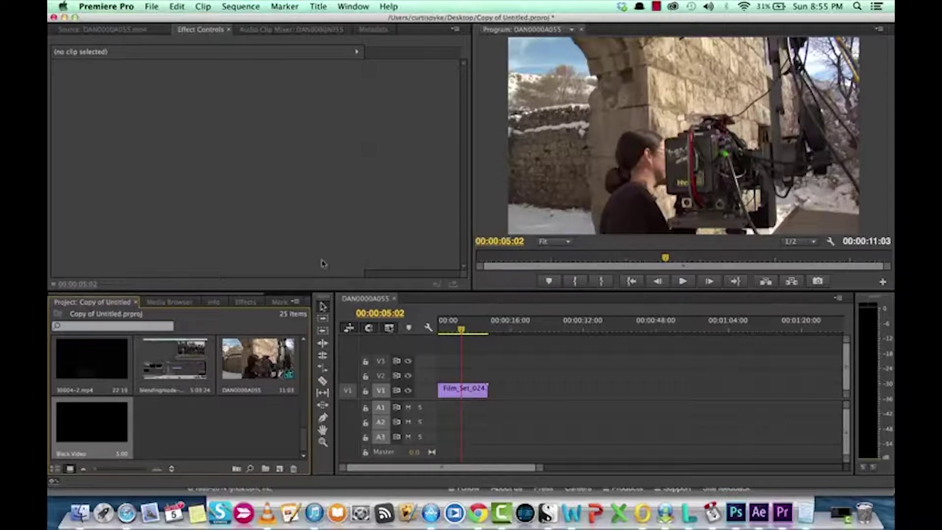
# Search the effects for 'lens' and apply Lens Flare to the Film_Set_024 clip
pyautogui.click(246, 302)
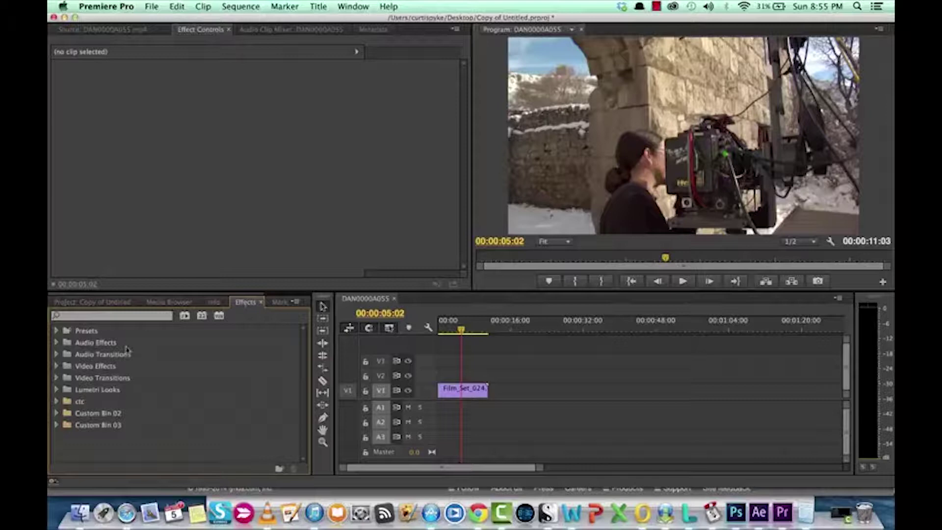
pyautogui.click(102, 317)
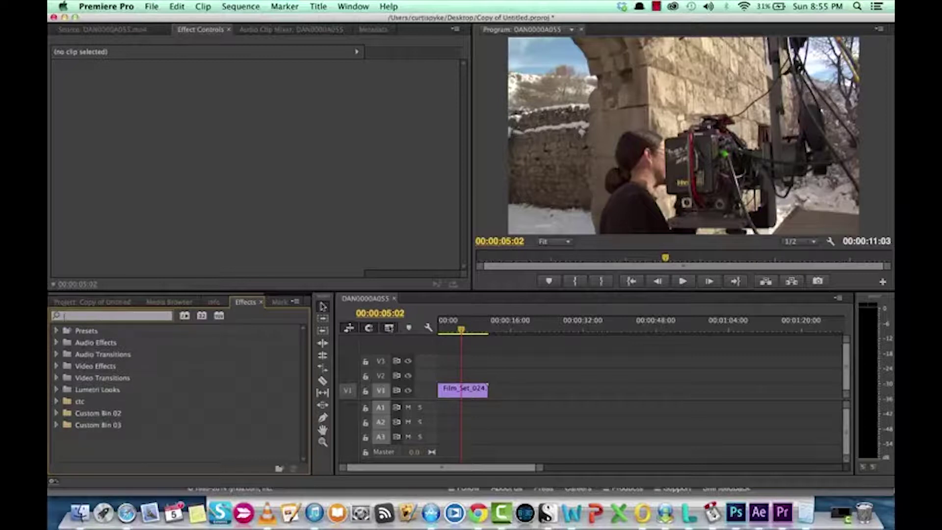
pyautogui.write('lens')
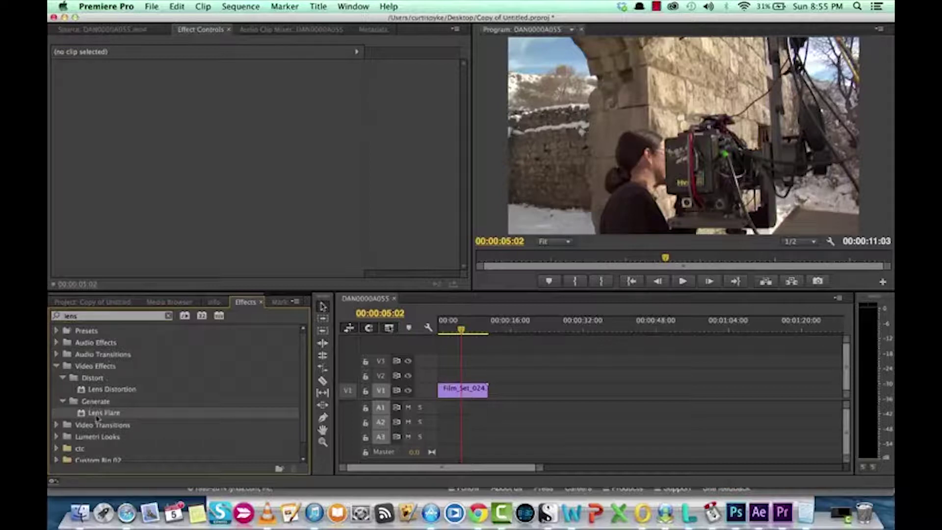
pyautogui.moveTo(97, 418); pyautogui.dragTo(463, 390)
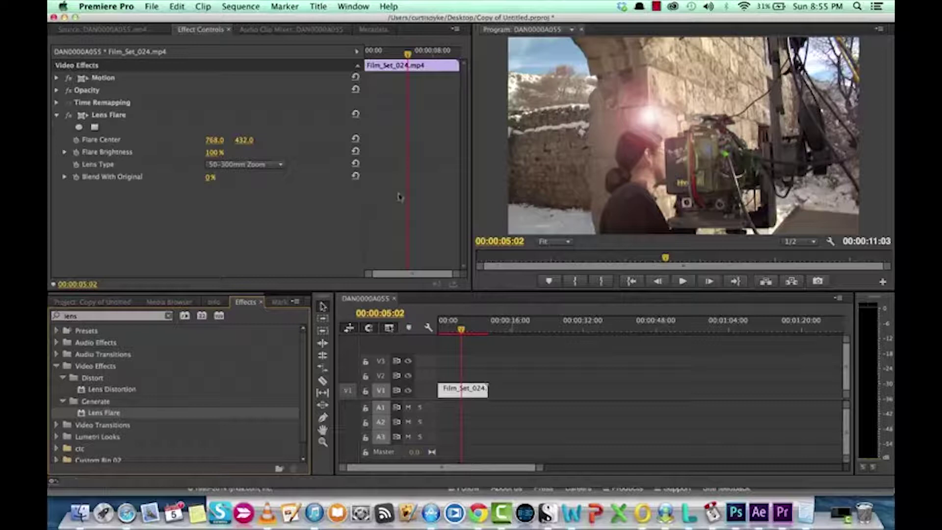
# Move the Lens Flare centre to 1626.0, 271.0 in the upper right of the frame
pyautogui.moveTo(460, 330)
pyautogui.mouseDown()
pyautogui.moveTo(438, 329)
pyautogui.moveTo(470, 330)
pyautogui.moveTo(447, 332)
pyautogui.mouseUp()
pyautogui.moveTo(215, 141); pyautogui.dragTo(635, 140)
pyautogui.moveTo(260, 141)
pyautogui.mouseDown()
pyautogui.moveTo(196, 141)
pyautogui.moveTo(253, 143)
pyautogui.mouseUp()
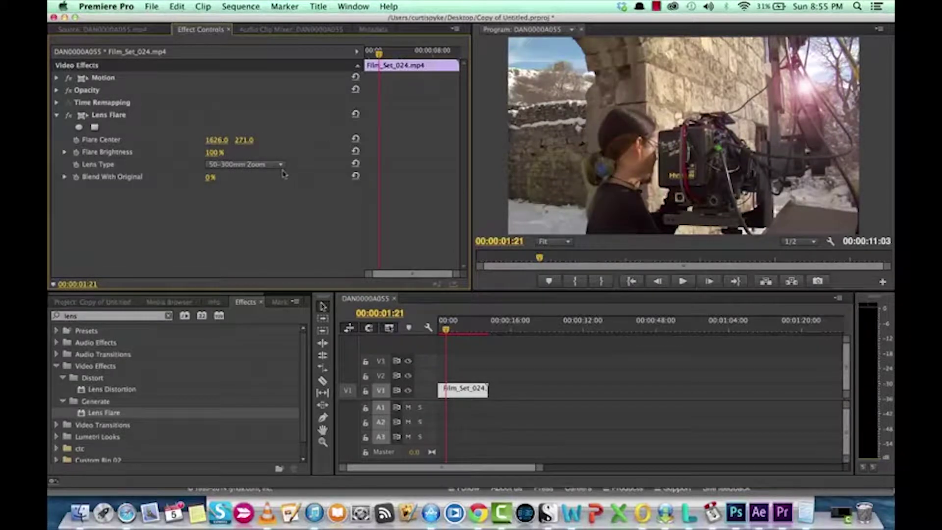
# Try the 35mm and 105mm Prime lens types, then return to 50-300mm Zoom and preview
pyautogui.click(241, 169)
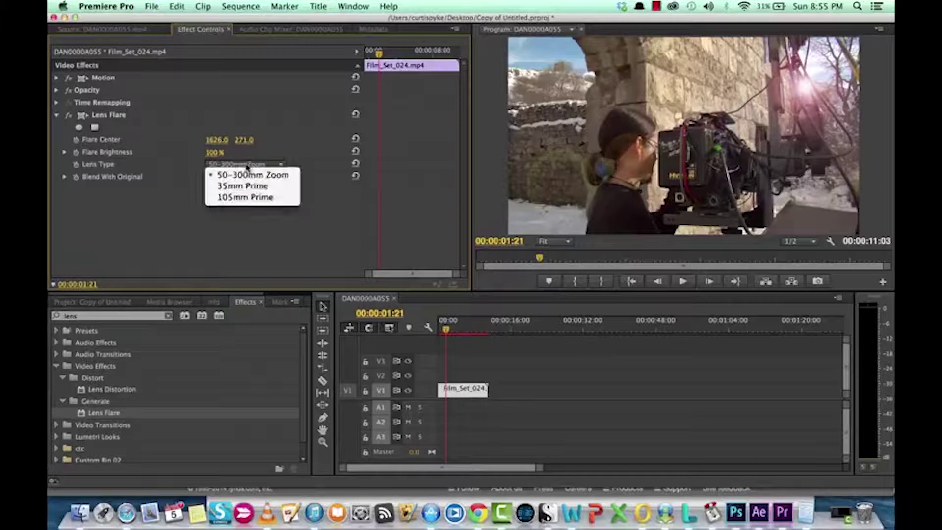
pyautogui.click(250, 167)
pyautogui.click(250, 167)
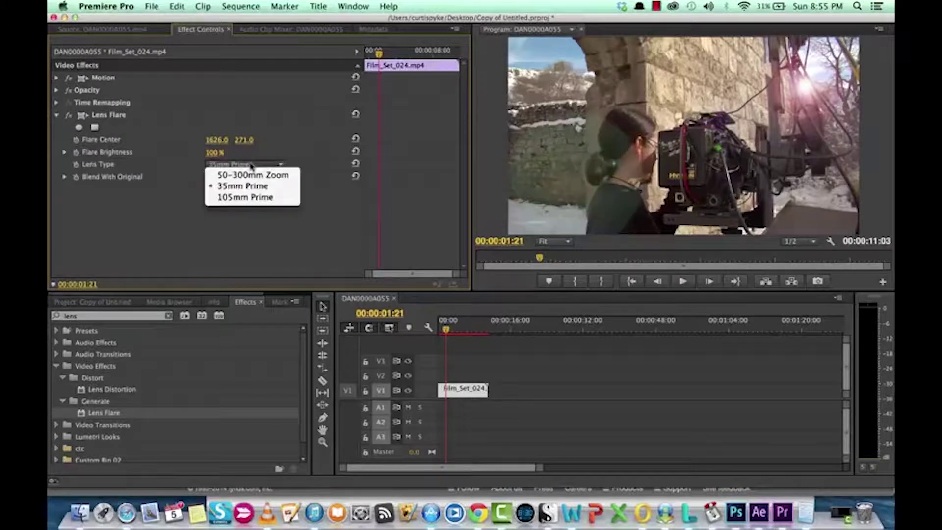
pyautogui.click(251, 196)
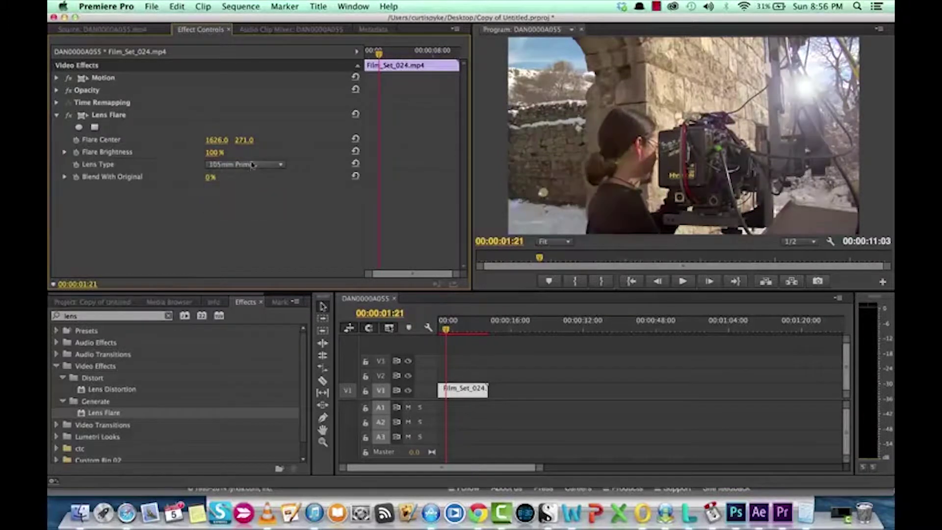
pyautogui.click(250, 166)
pyautogui.click(250, 179)
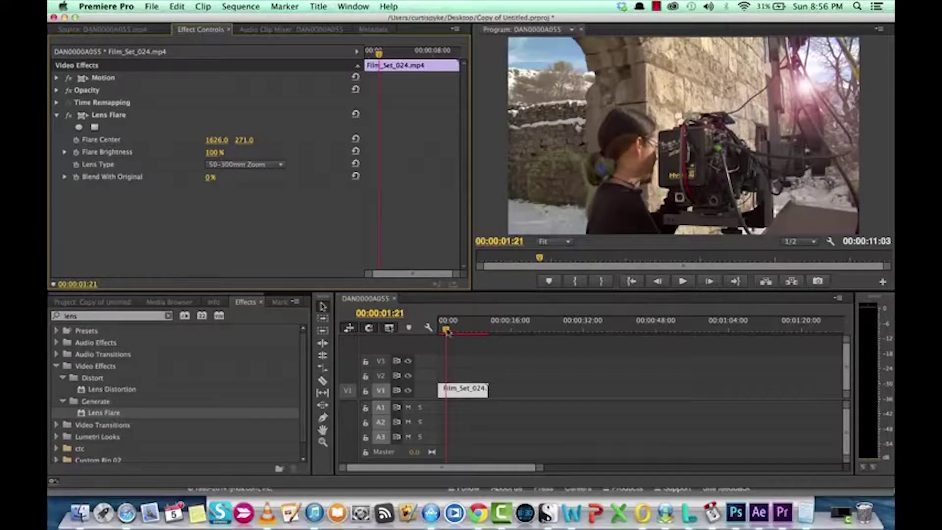
pyautogui.moveTo(446, 331); pyautogui.dragTo(448, 332)
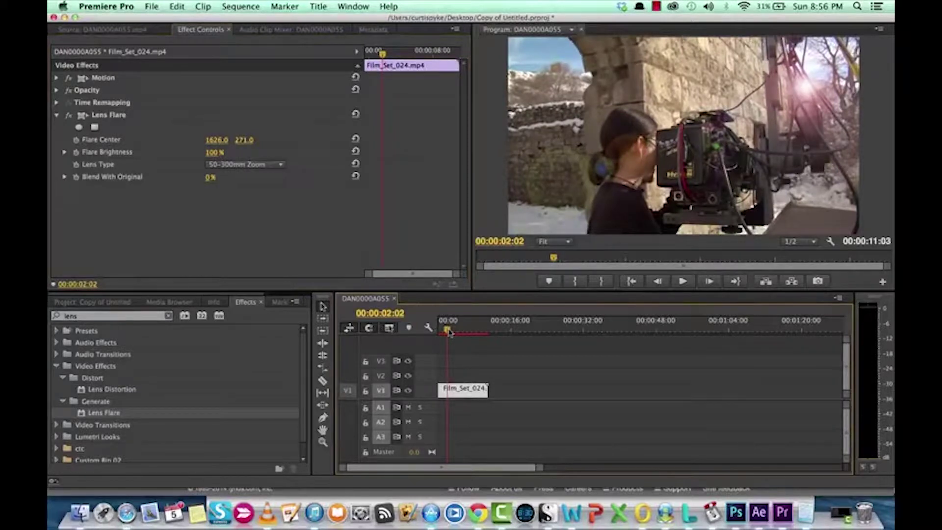
pyautogui.moveTo(450, 333); pyautogui.dragTo(452, 332)
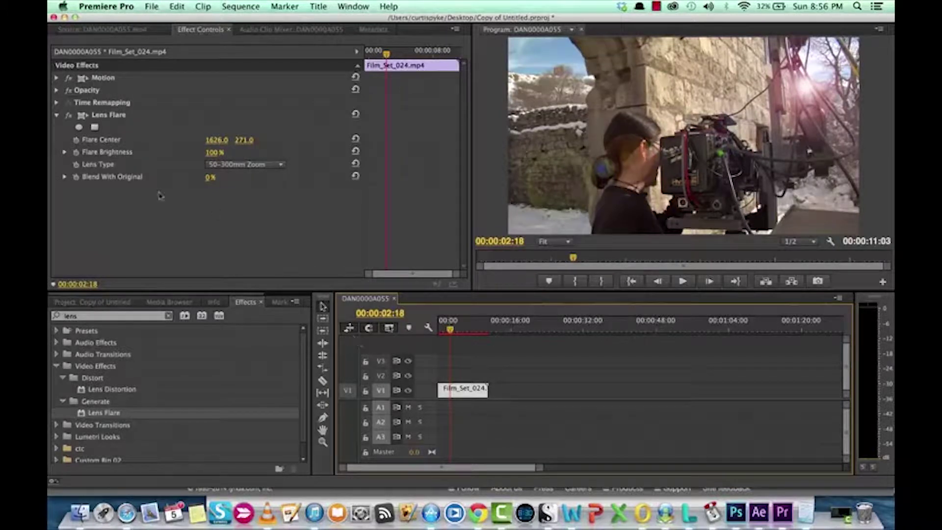
# Delete the Lens Flare from the film clip and create a new Black Video item
pyautogui.click(106, 118)
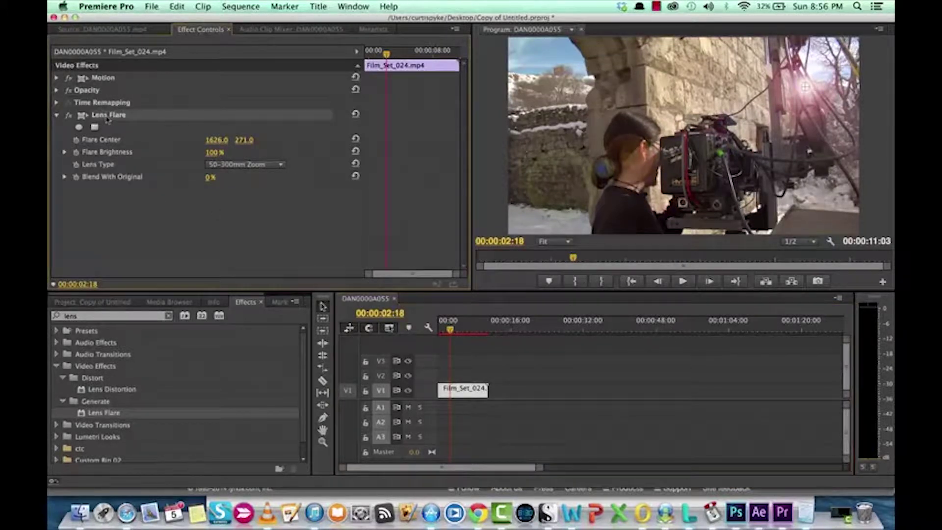
pyautogui.press('Delete')
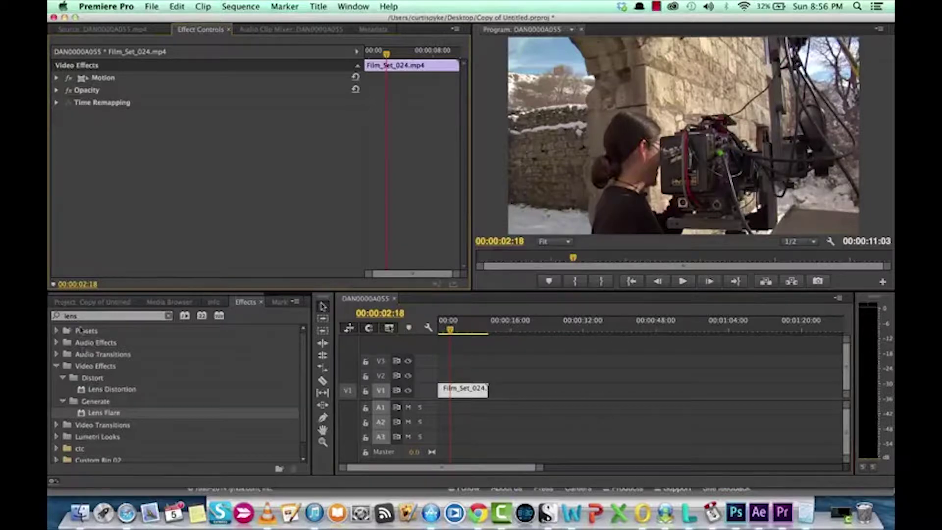
pyautogui.click(94, 302)
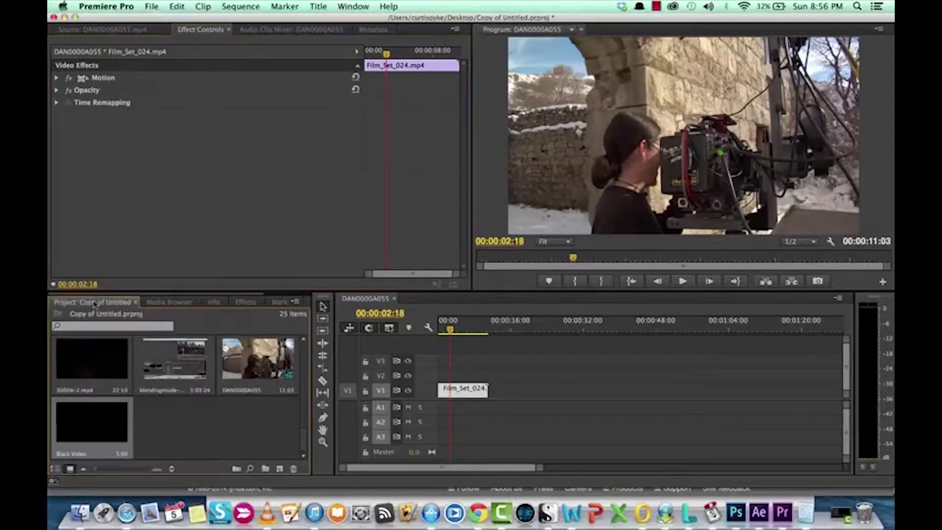
pyautogui.click(280, 469)
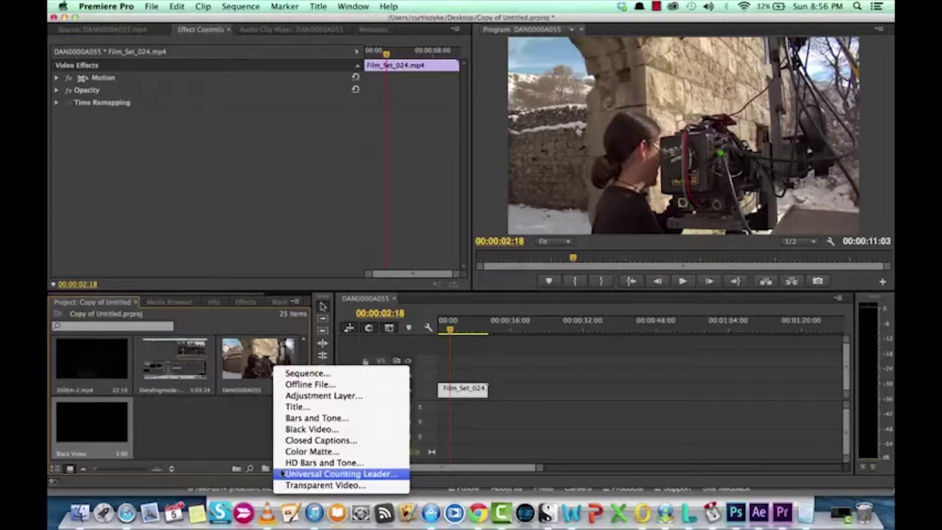
pyautogui.click(306, 430)
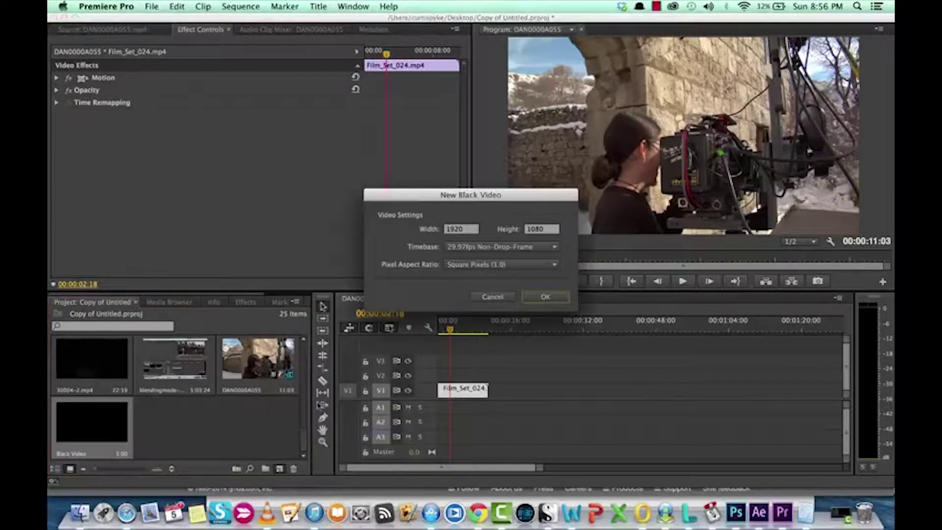
pyautogui.click(543, 299)
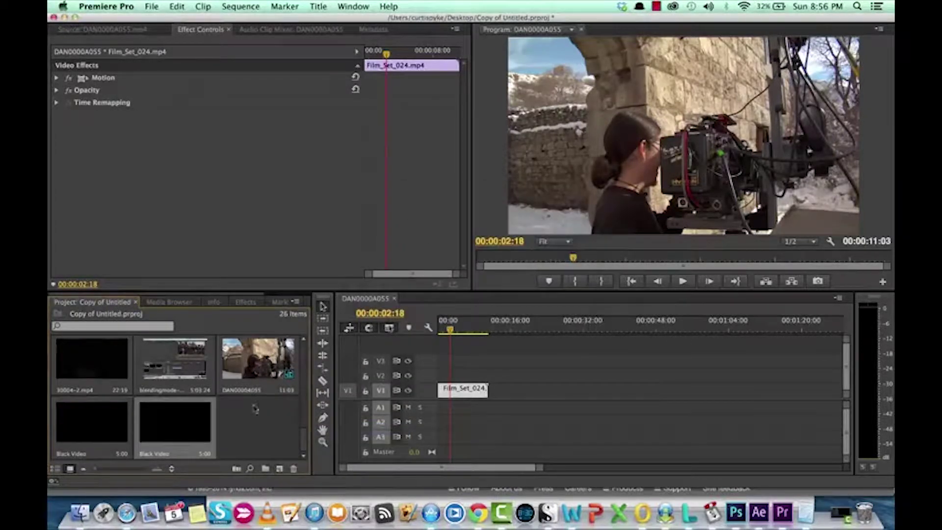
# Place the Black Video on V2 above Film_Set_024 and extend it to the clip's length
pyautogui.click(184, 432)
pyautogui.moveTo(184, 432); pyautogui.dragTo(437, 378)
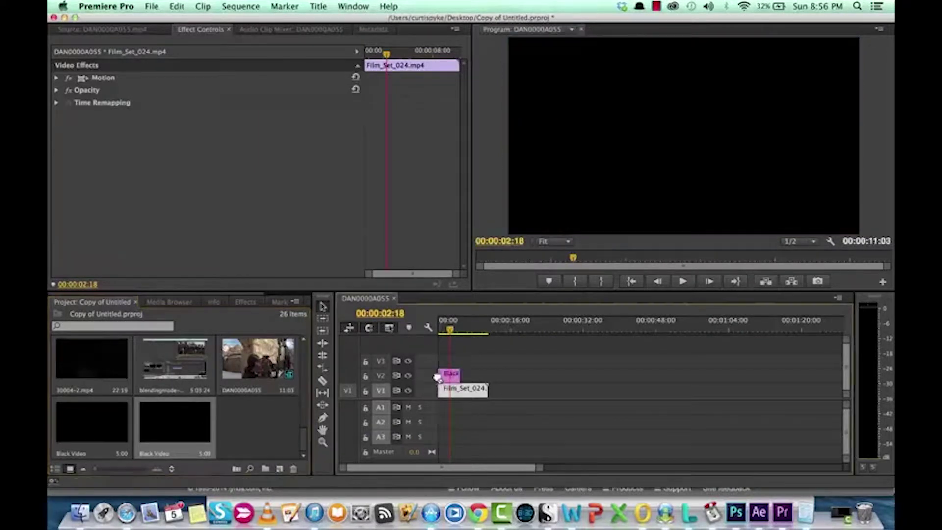
pyautogui.moveTo(450, 330)
pyautogui.mouseDown()
pyautogui.moveTo(465, 334)
pyautogui.moveTo(444, 332)
pyautogui.moveTo(457, 338)
pyautogui.mouseUp()
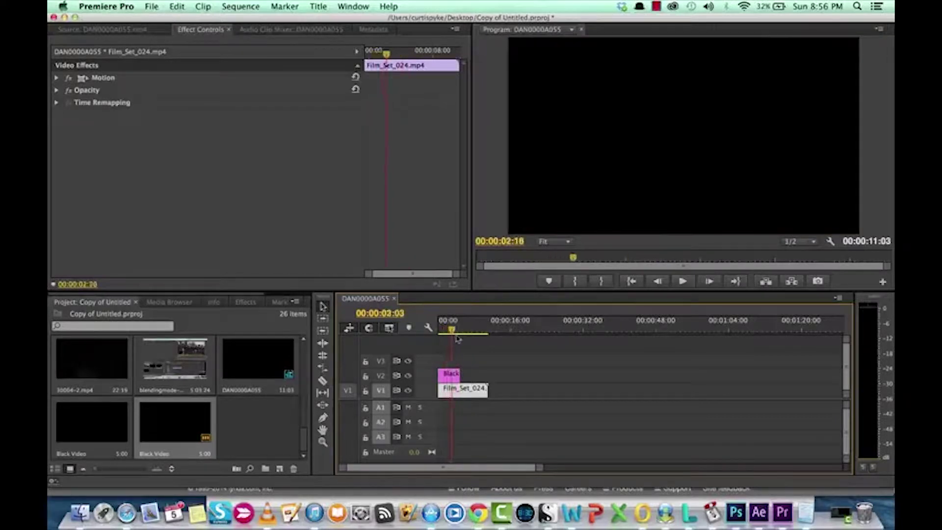
pyautogui.moveTo(459, 376); pyautogui.dragTo(487, 376)
pyautogui.moveTo(452, 330); pyautogui.dragTo(477, 331)
pyautogui.click(466, 381)
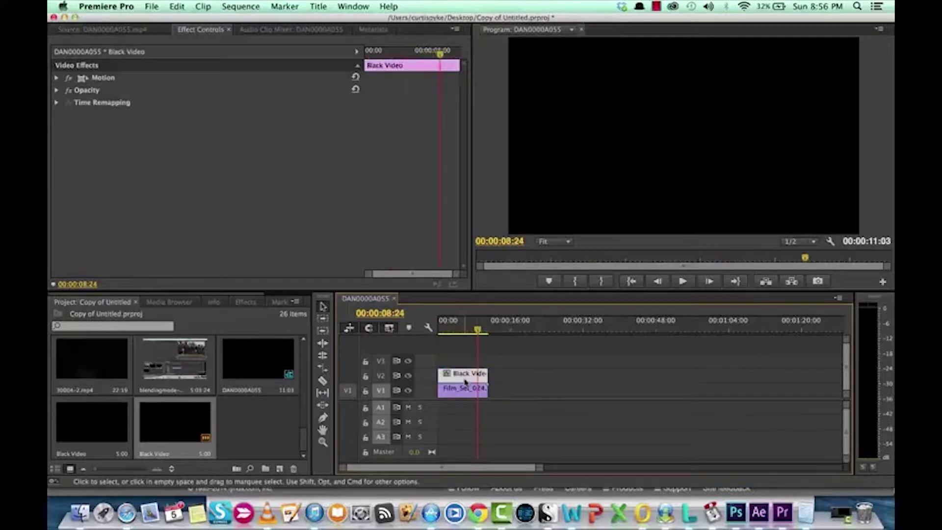
pyautogui.click(464, 391)
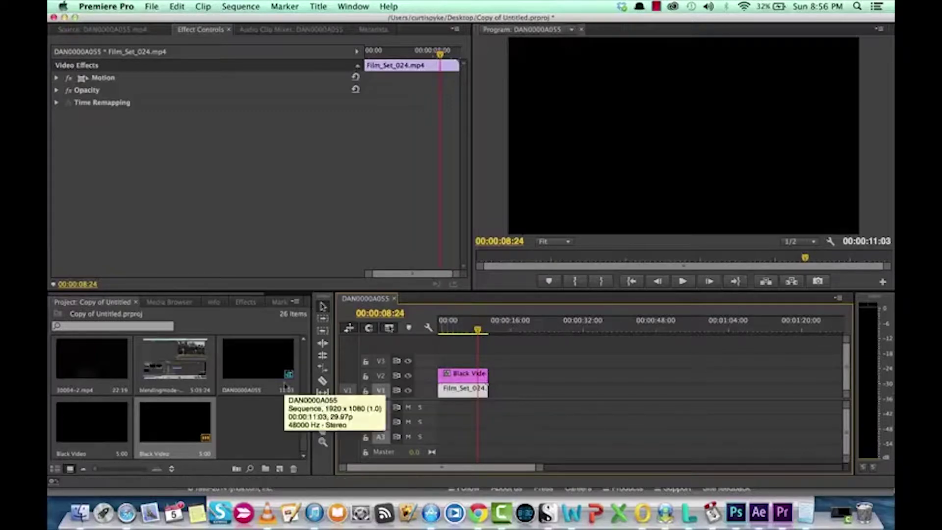
# Apply Lens Flare to the Black Video clip, centred at 1474.0, 432.0 with 126% brightness
pyautogui.click(250, 303)
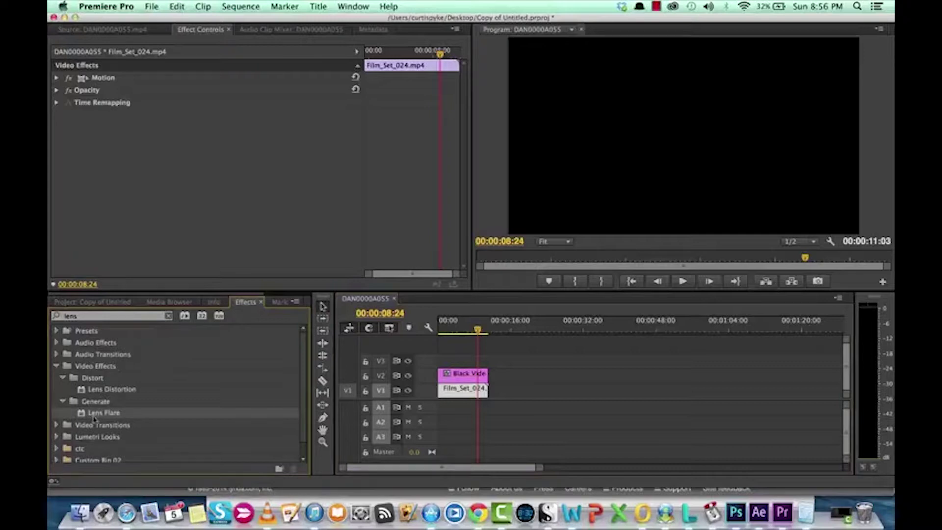
pyautogui.moveTo(93, 417); pyautogui.dragTo(459, 375)
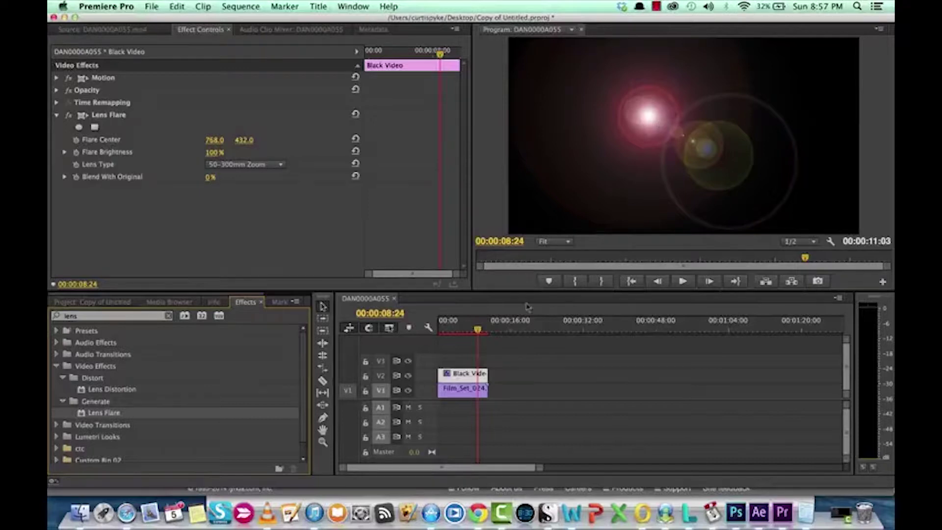
pyautogui.click(381, 376)
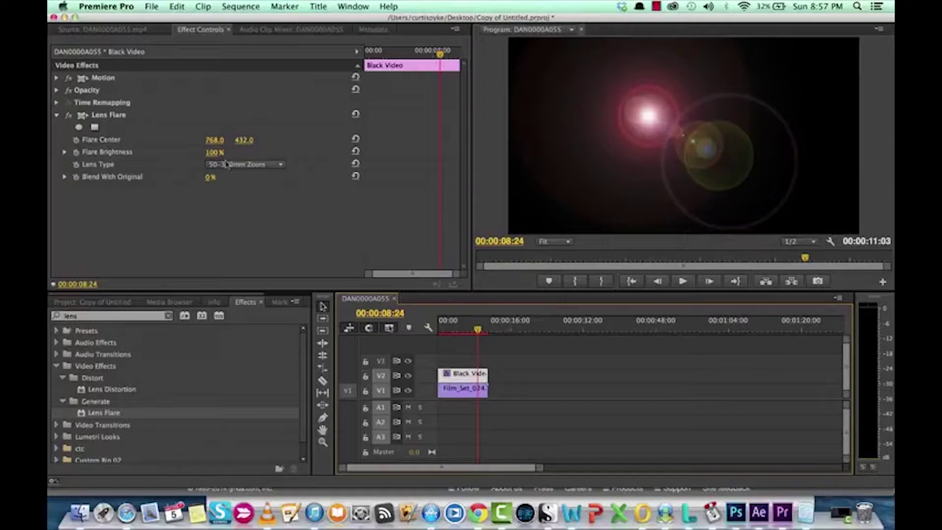
pyautogui.moveTo(208, 143); pyautogui.dragTo(558, 143)
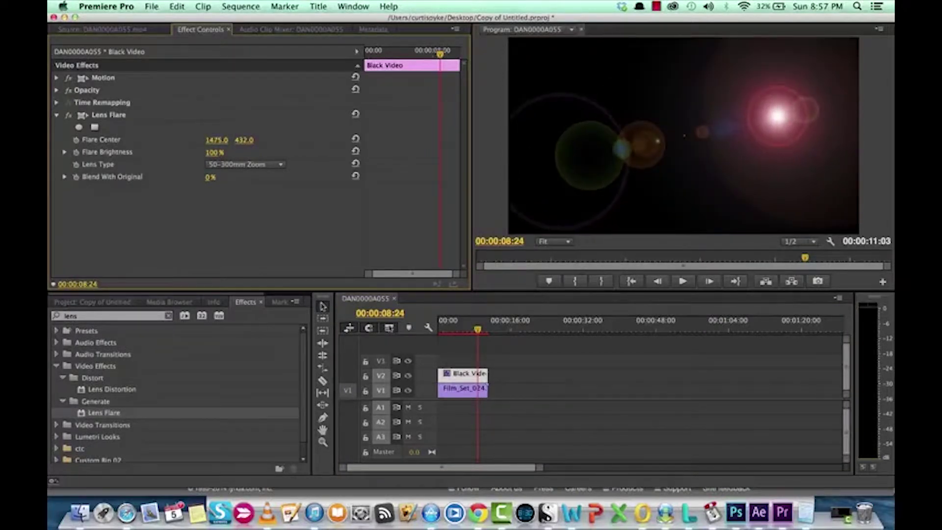
pyautogui.moveTo(210, 153); pyautogui.dragTo(223, 152)
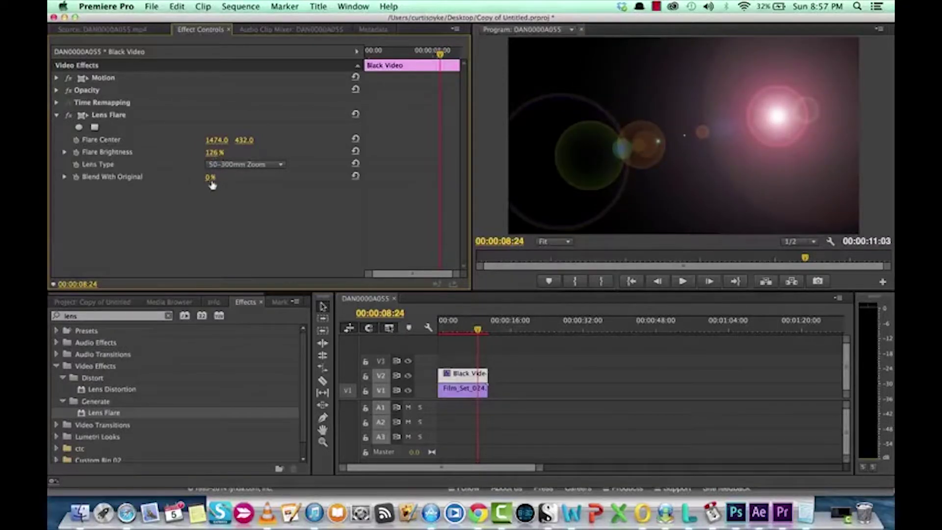
# Switch the Black Video clip's Lens Flare to the 35mm Prime lens type
pyautogui.click(247, 167)
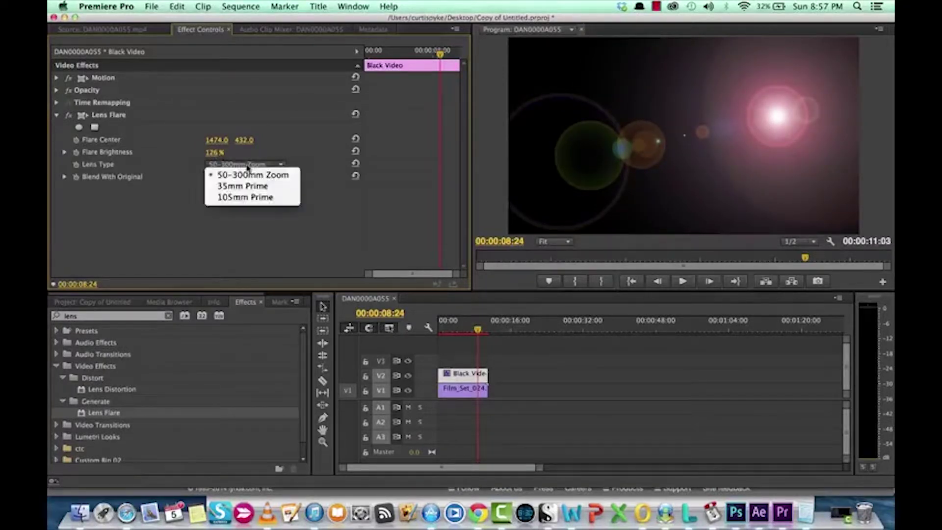
pyautogui.press('Escape')
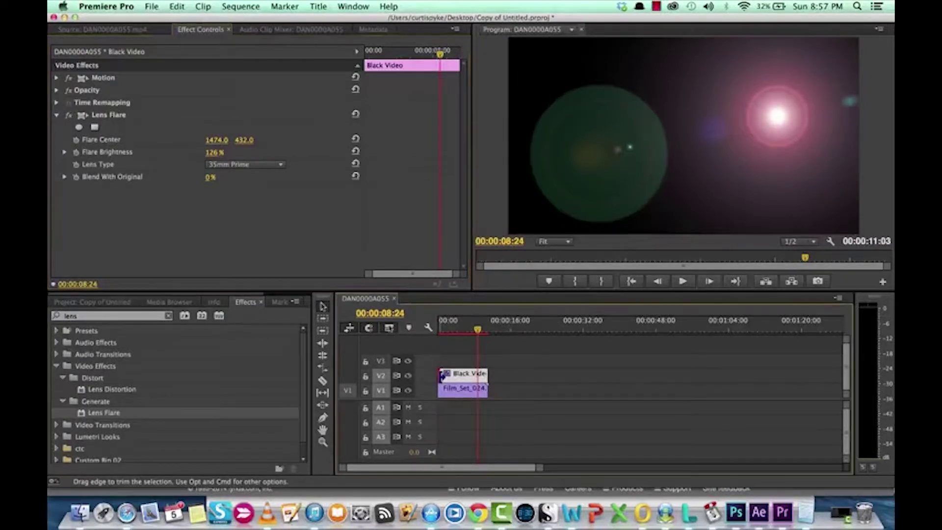
# Trim the Black Video clip's start later so it begins partway into the film, then preview
pyautogui.moveTo(441, 377); pyautogui.dragTo(477, 377)
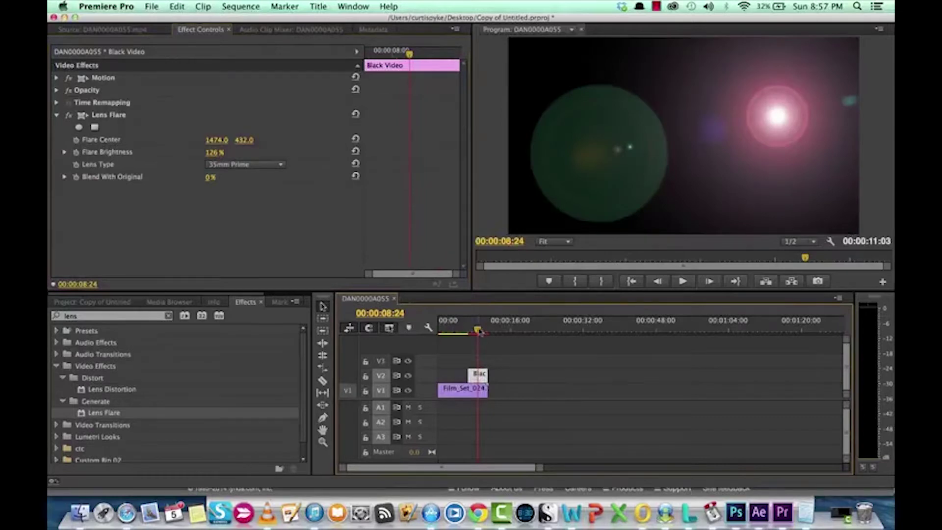
pyautogui.moveTo(478, 330); pyautogui.dragTo(442, 333)
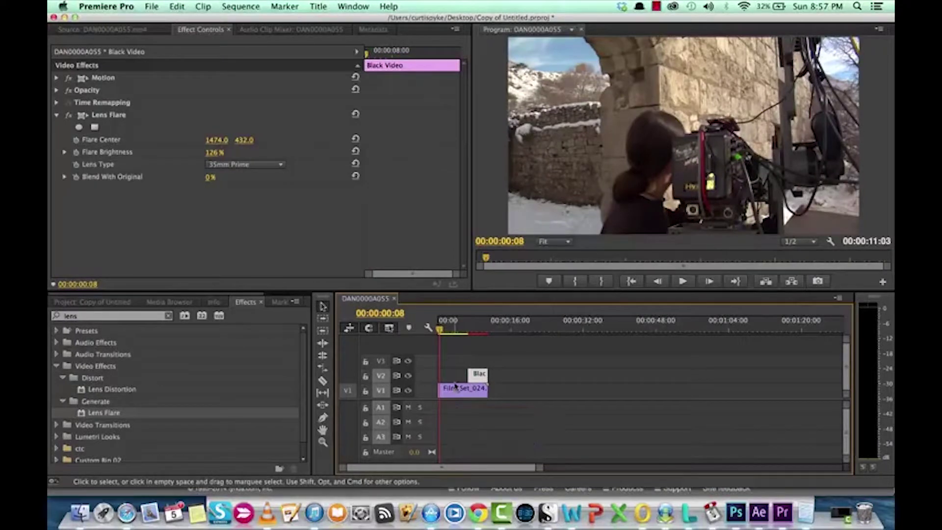
pyautogui.moveTo(441, 330); pyautogui.dragTo(472, 329)
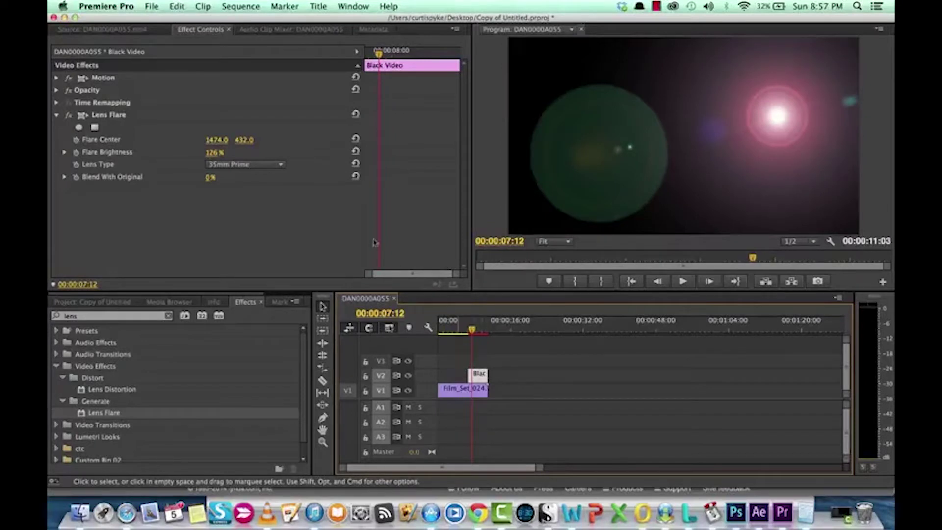
# Expand the Black Video clip's Opacity settings and try the Lighten blend mode
pyautogui.click(88, 90)
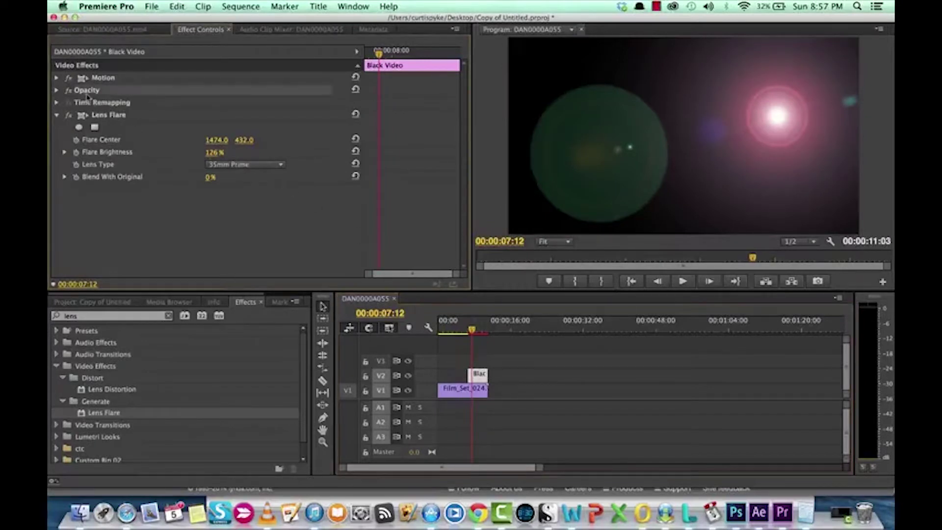
pyautogui.click(57, 91)
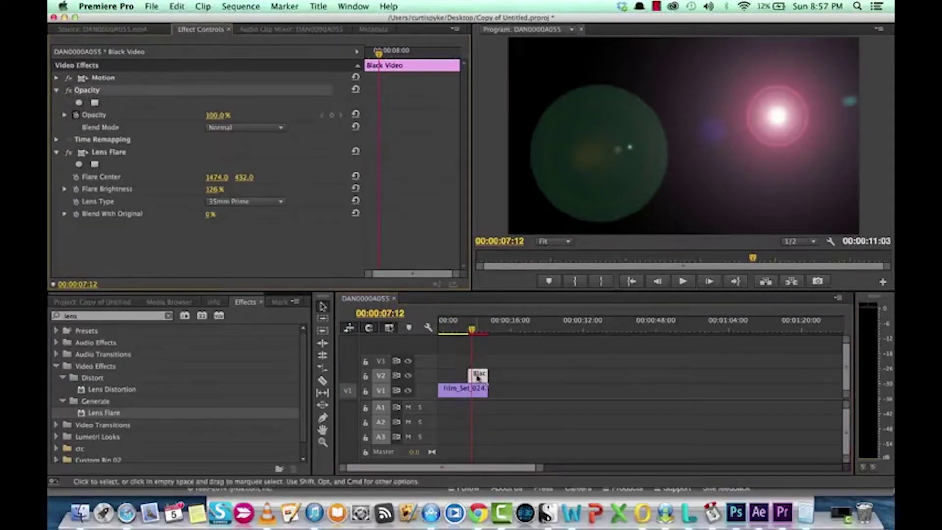
pyautogui.click(236, 128)
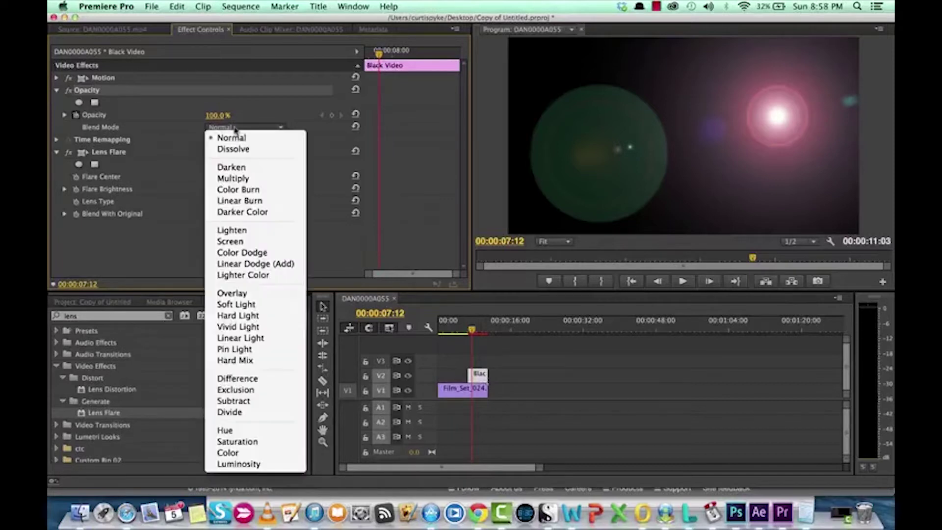
pyautogui.click(236, 128)
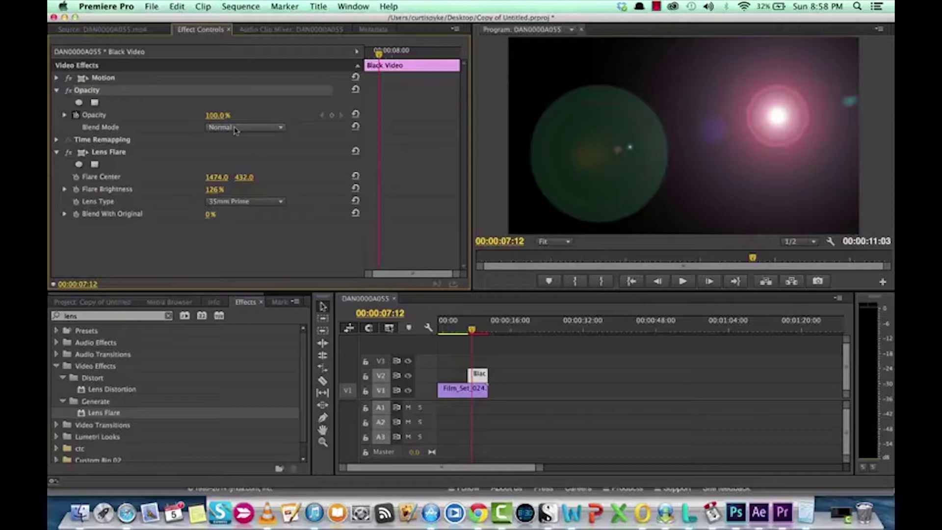
pyautogui.click(236, 129)
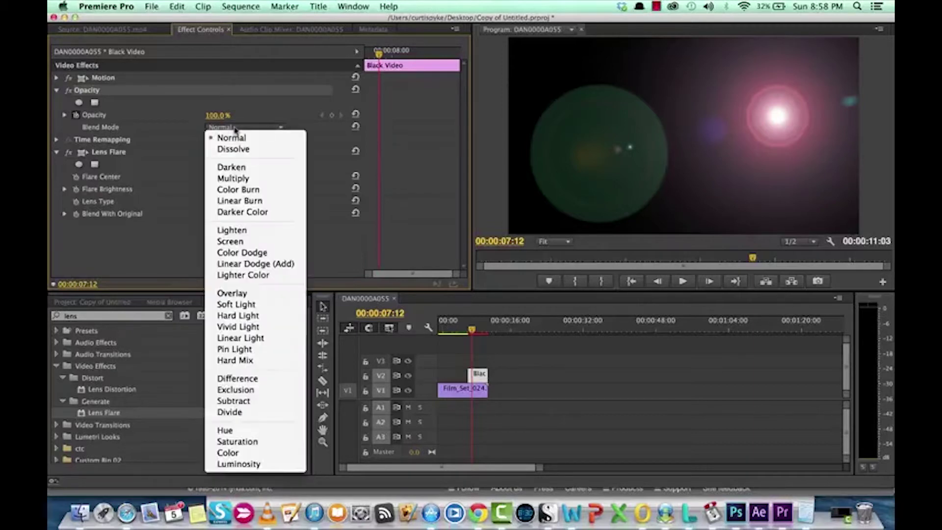
pyautogui.click(236, 234)
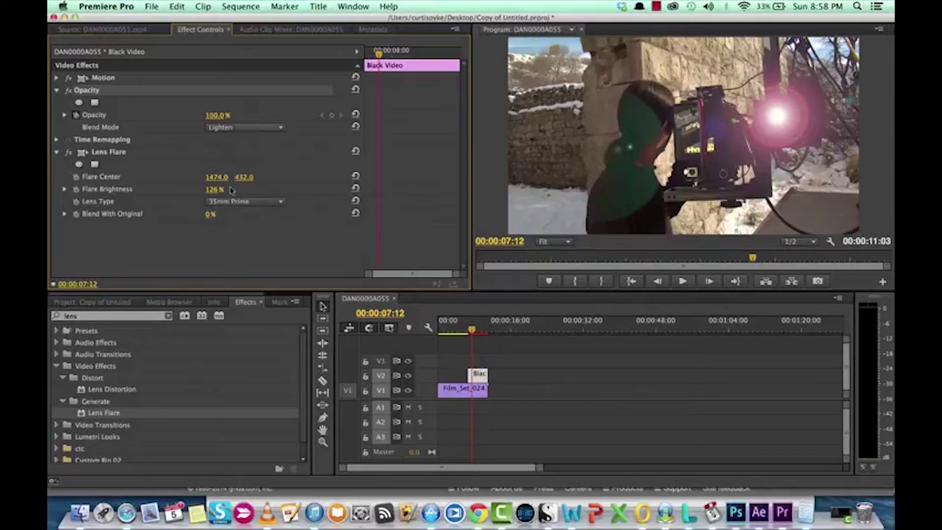
# Compare Screen, Color Dodge and Lighter Color blend modes, settling on Screen
pyautogui.click(244, 127)
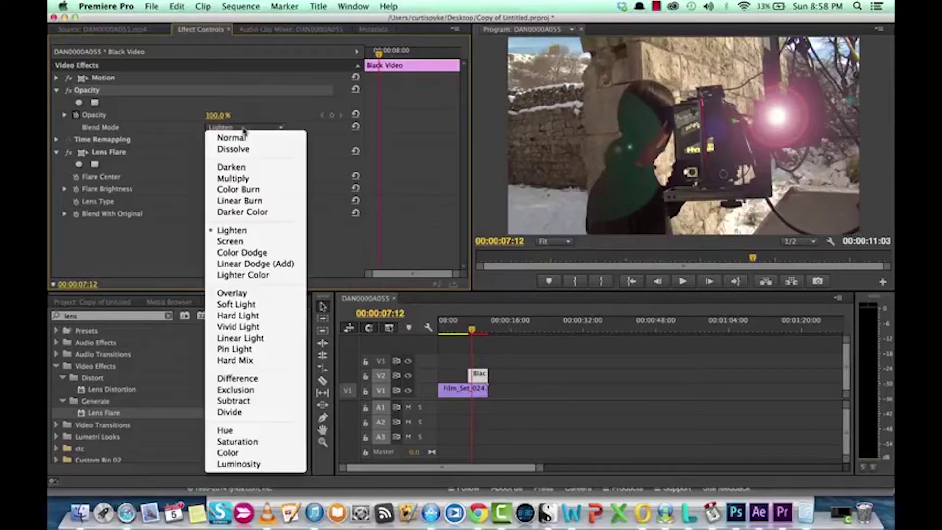
pyautogui.click(245, 241)
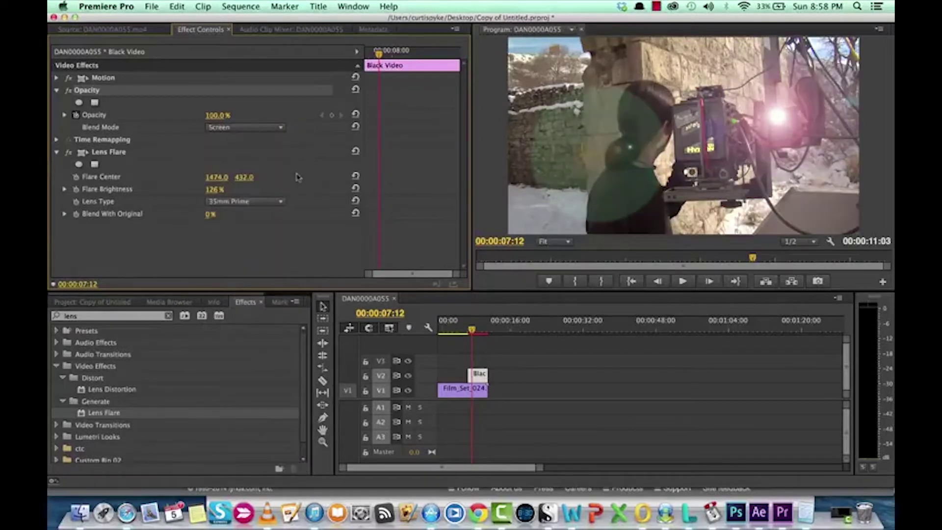
pyautogui.click(248, 129)
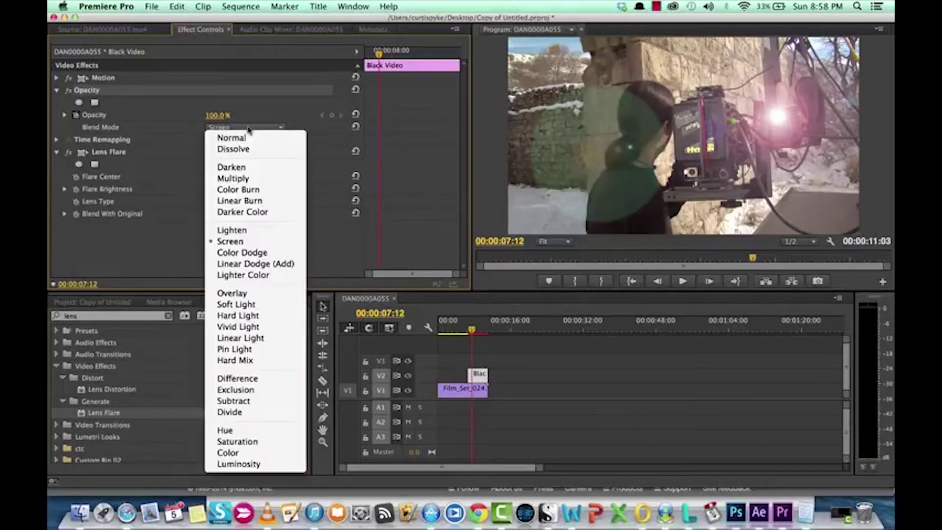
pyautogui.click(244, 253)
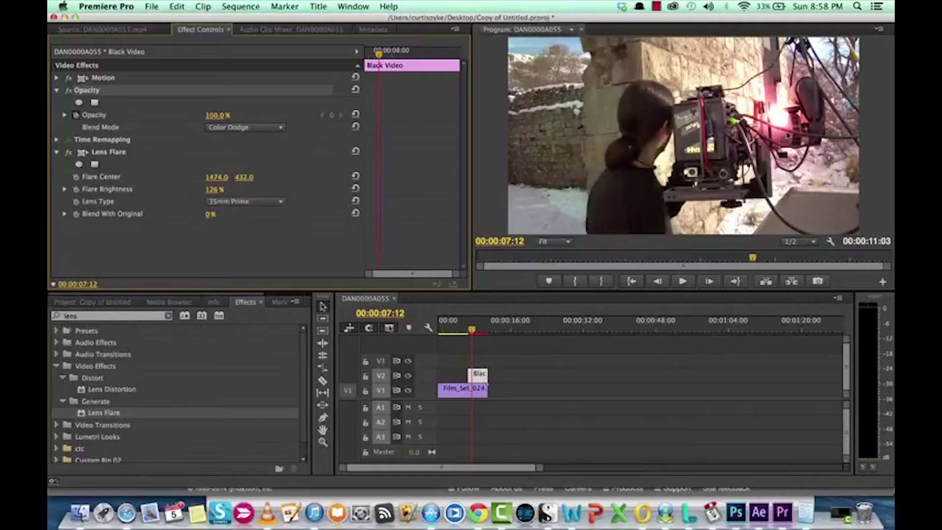
pyautogui.click(247, 128)
pyautogui.click(246, 275)
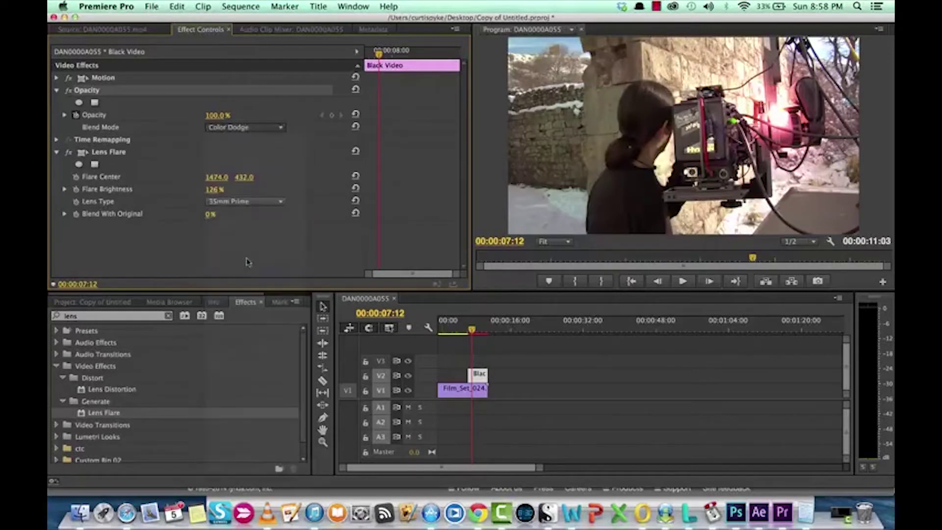
pyautogui.click(240, 127)
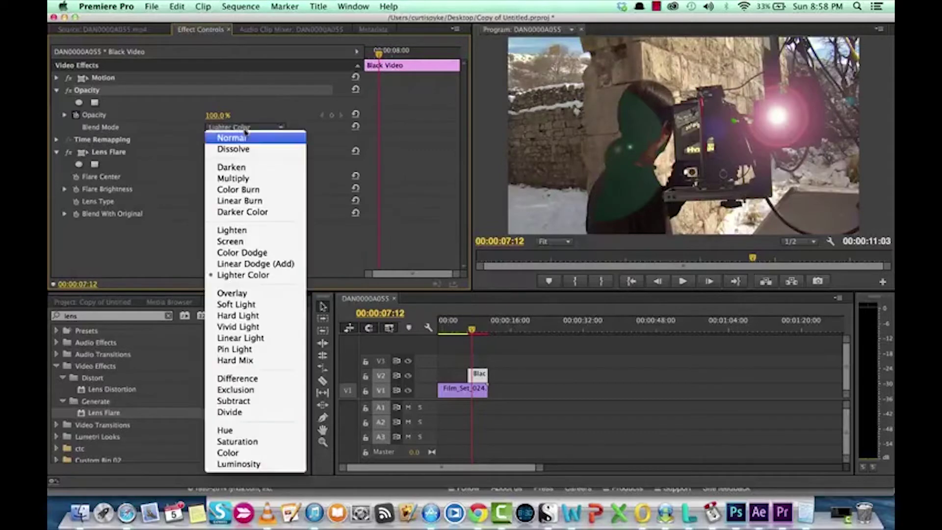
pyautogui.click(241, 242)
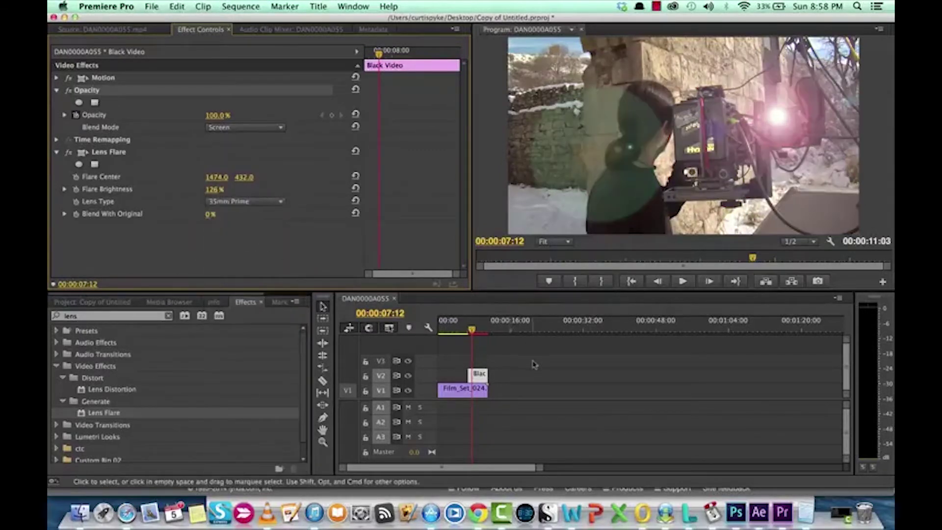
# Search the effects for 'tint' and apply Tint to the Black Video clip
pyautogui.moveTo(480, 338); pyautogui.dragTo(478, 333)
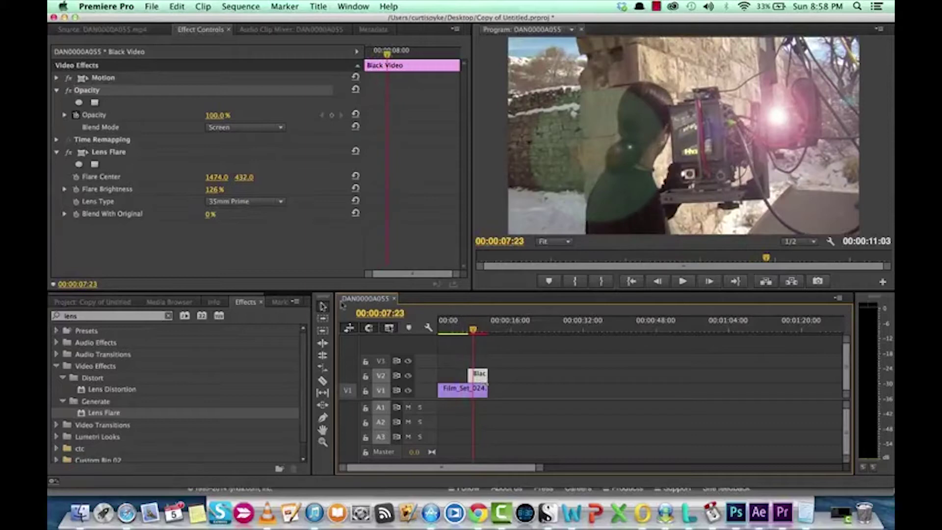
pyautogui.click(117, 317)
pyautogui.write('tint')
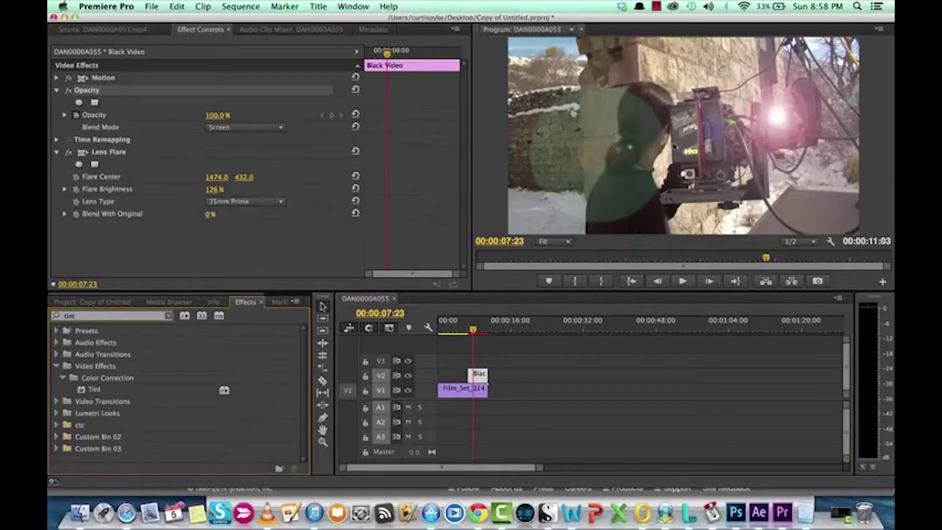
pyautogui.moveTo(94, 390); pyautogui.dragTo(480, 376)
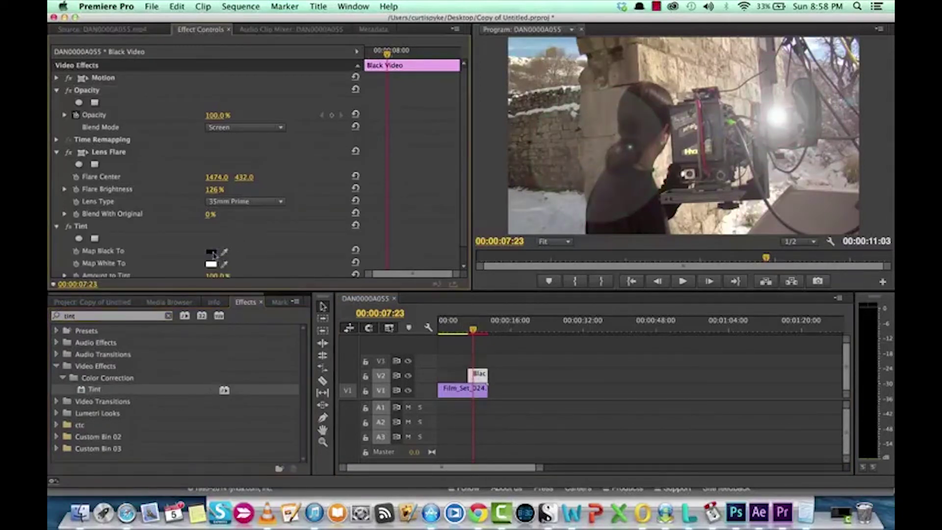
# Try a red Map Black To colour in the Tint effect, then undo it
pyautogui.click(211, 252)
pyautogui.moveTo(381, 160); pyautogui.dragTo(477, 255)
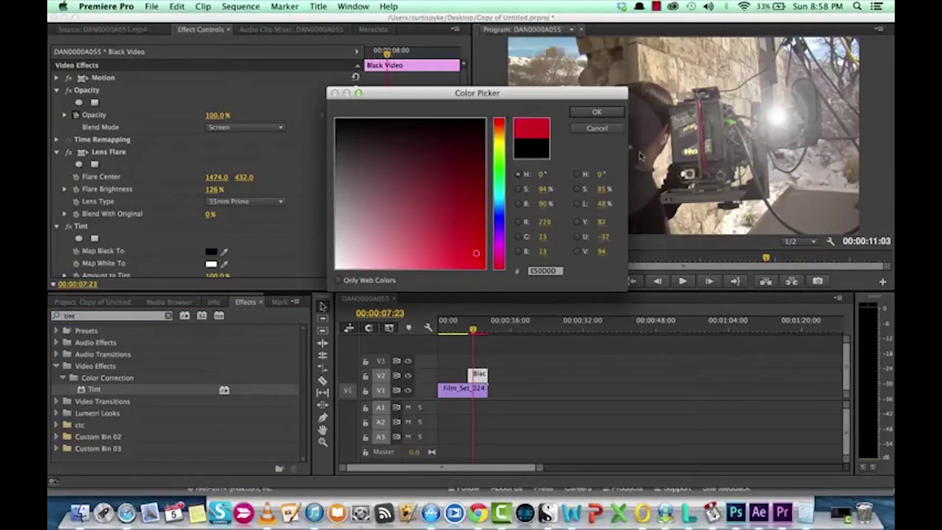
pyautogui.click(603, 113)
pyautogui.press('super+z')
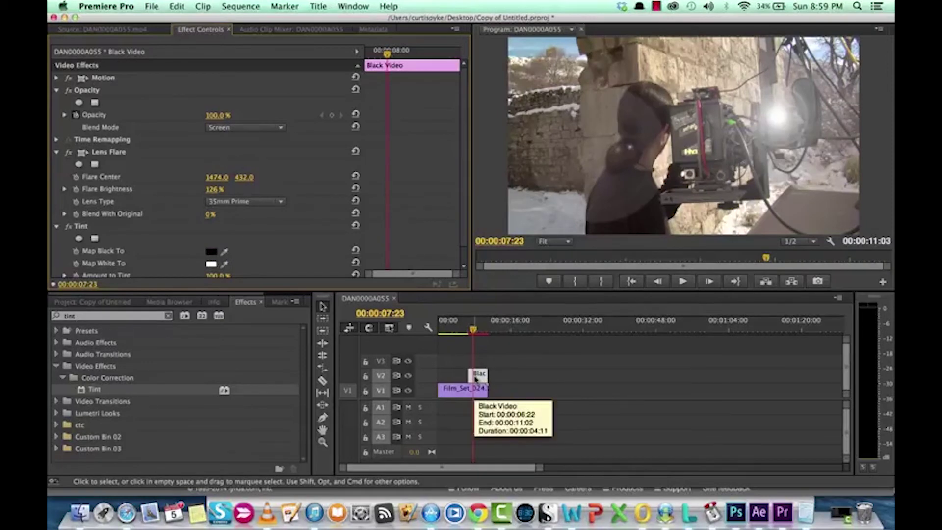
pyautogui.click(657, 6)
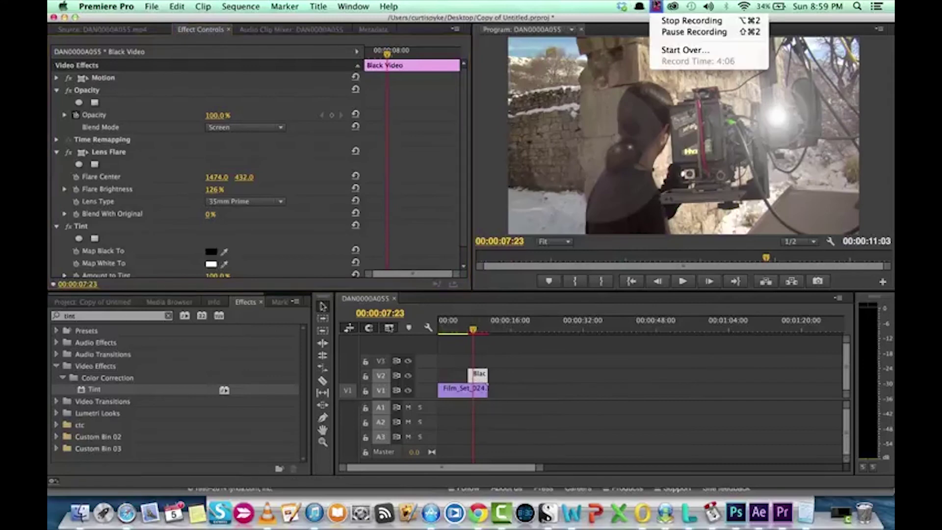